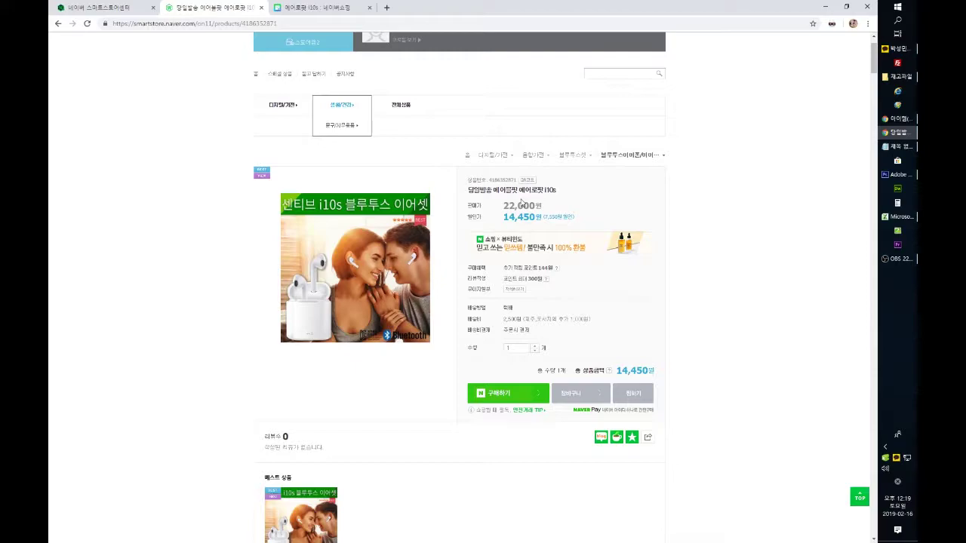
Step: Open the product 당일발송 에어블팟 에어로팟 i10s for editing from the seller center's product list
click(106, 9)
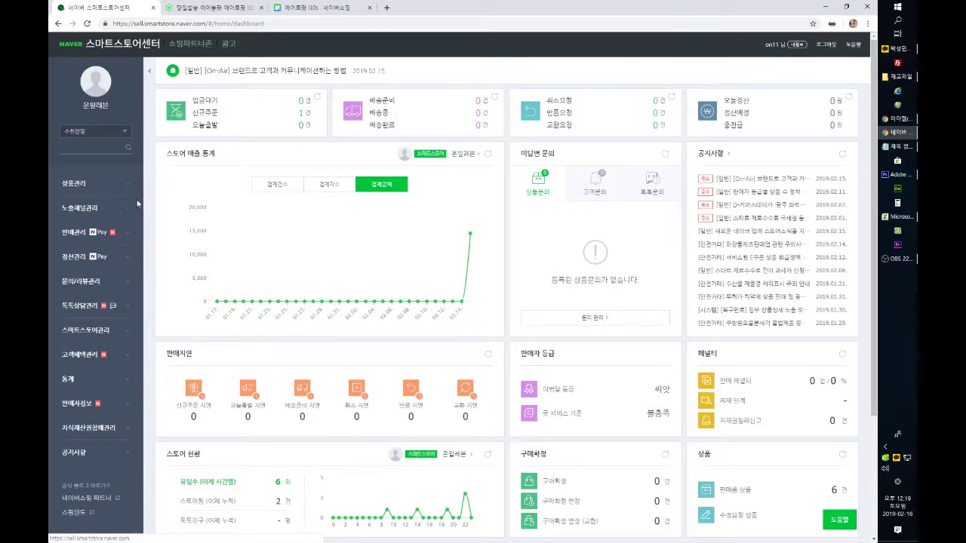
click(75, 186)
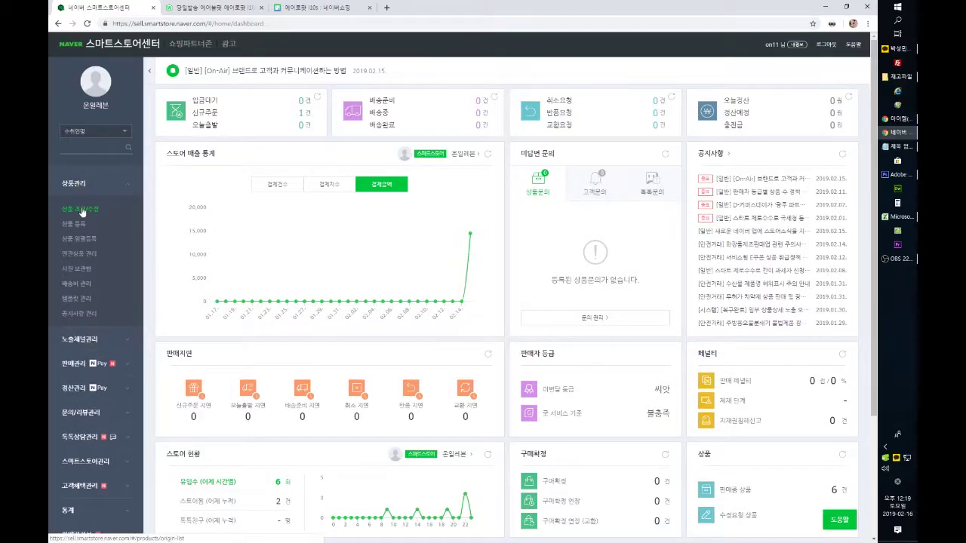
click(80, 211)
scroll(625, 405, down, 2)
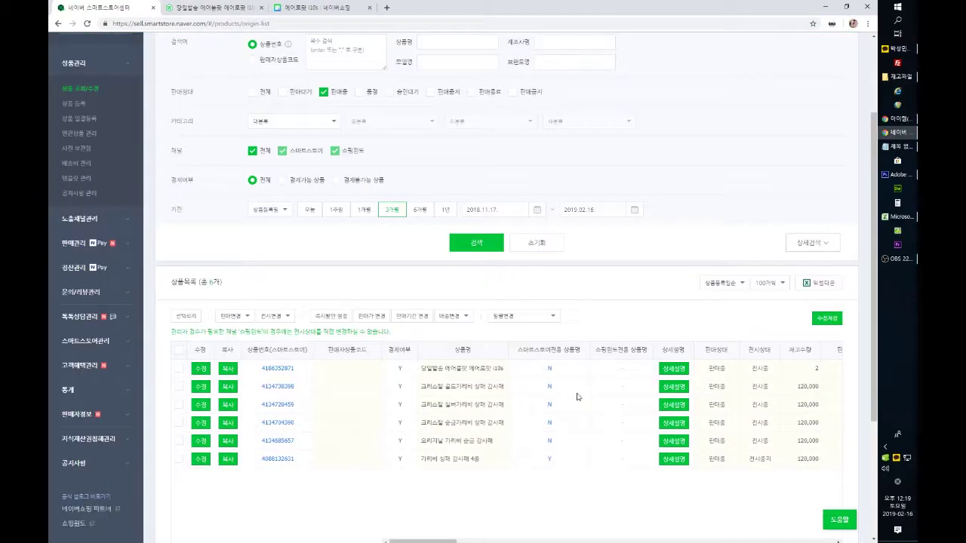
click(200, 369)
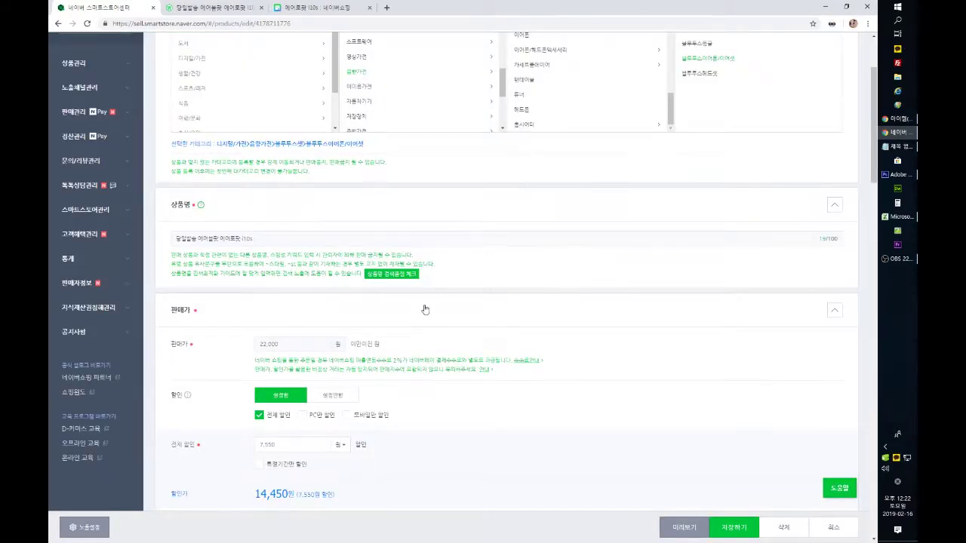
Step: Review the product's name, price, discount, stock and image settings, and open its detailed description in SmartEditor 3.0
scroll(426, 306, down, 1)
scroll(370, 295, down, 1)
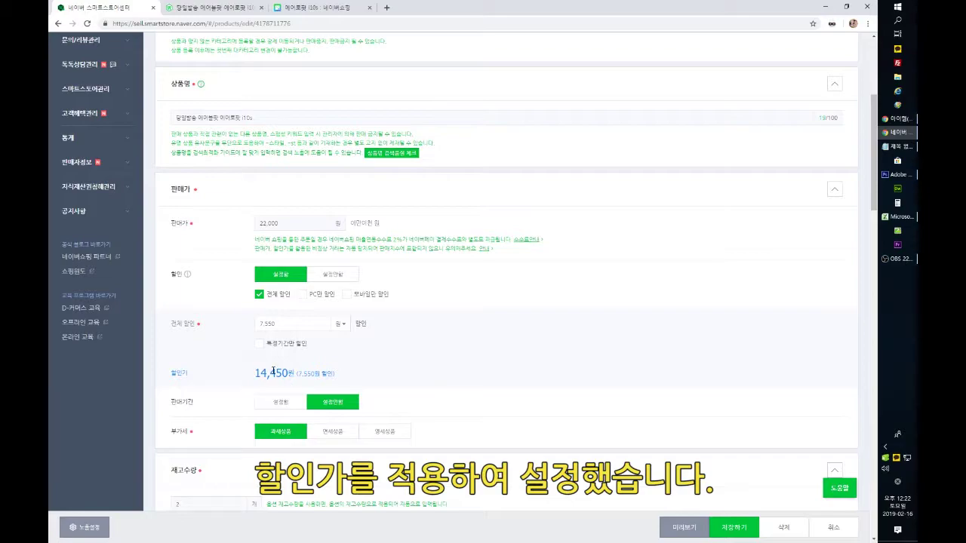
scroll(444, 403, down, 3)
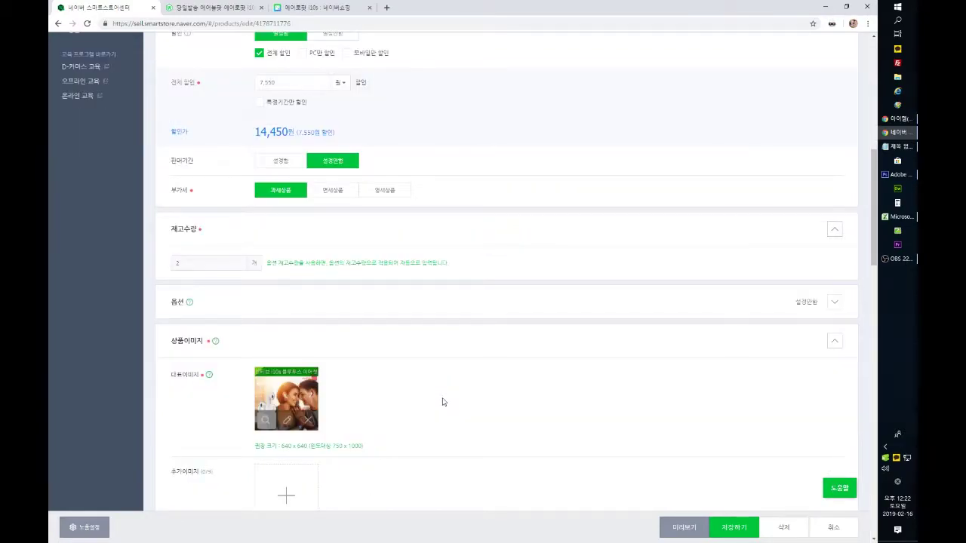
scroll(444, 402, down, 4)
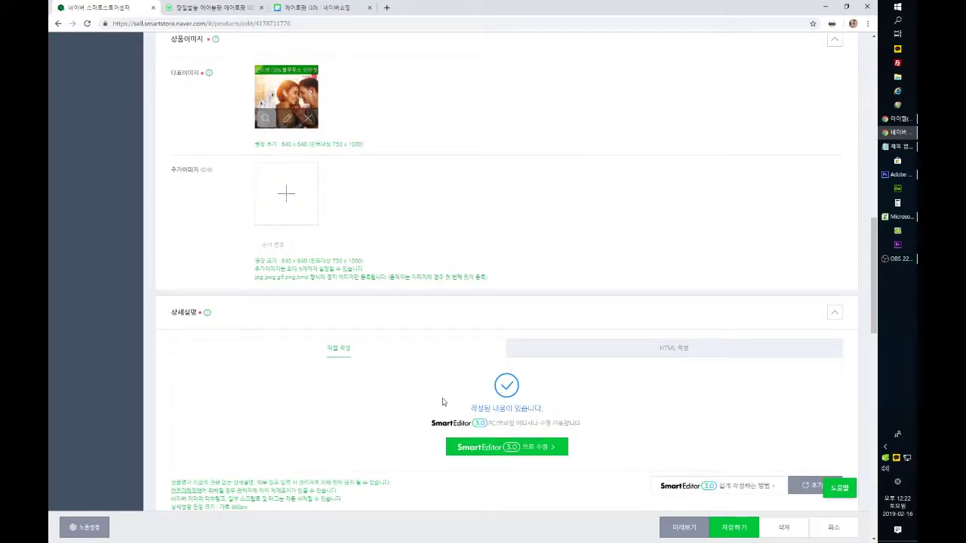
click(533, 450)
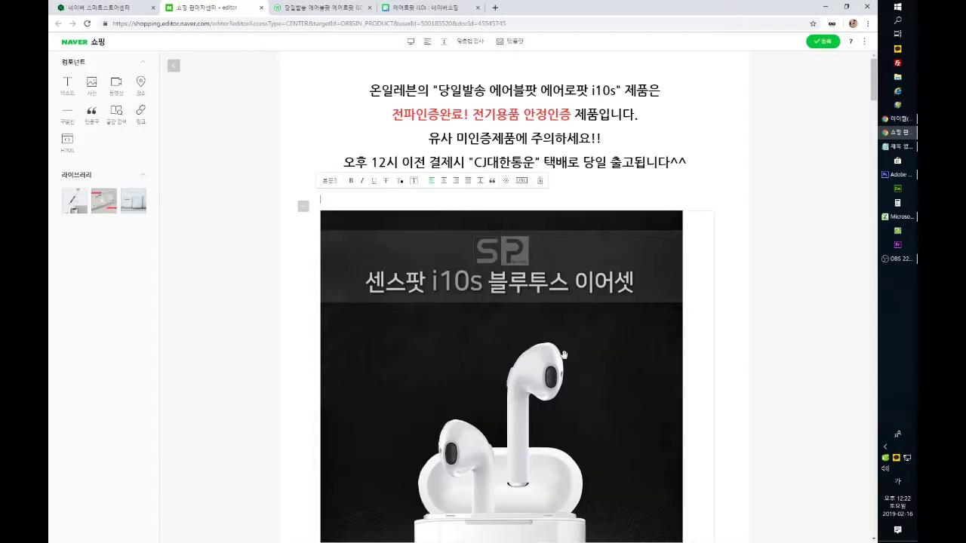
Step: Examine the description's intro lines on product name, certification, uncertified lookalikes and same-day CJ대한통운 shipping, and close the editor
drag(370, 89, 612, 90)
click(613, 90)
drag(438, 90, 635, 89)
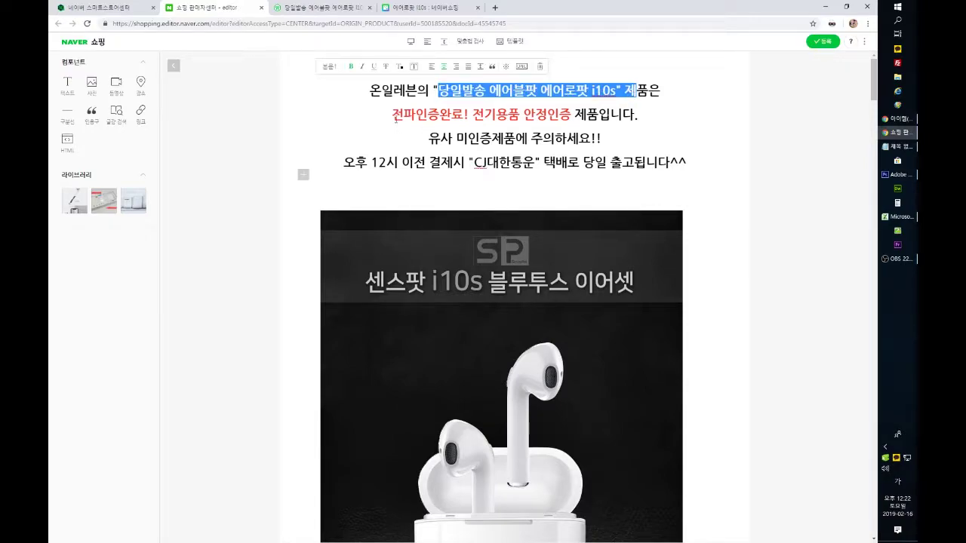
drag(392, 115, 464, 114)
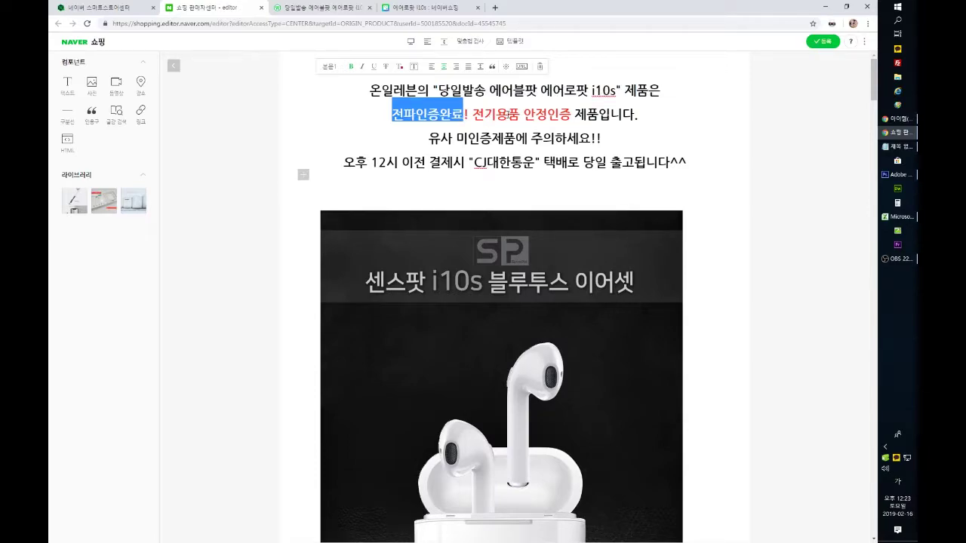
drag(430, 137, 566, 137)
drag(344, 161, 586, 162)
click(565, 164)
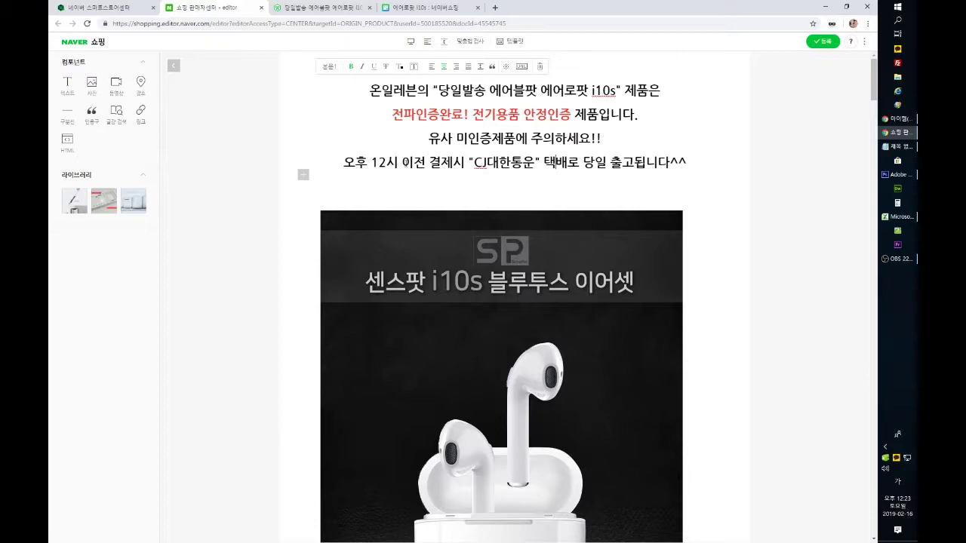
click(261, 8)
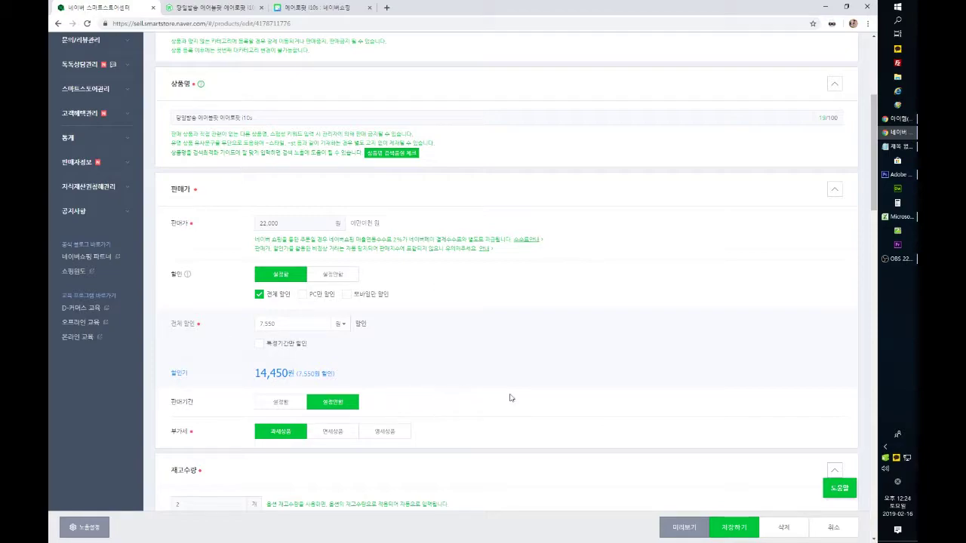
Step: Open the 상품별쇼핑행동 statistics report and examine product detail views against payment rates
scroll(409, 384, up, 3)
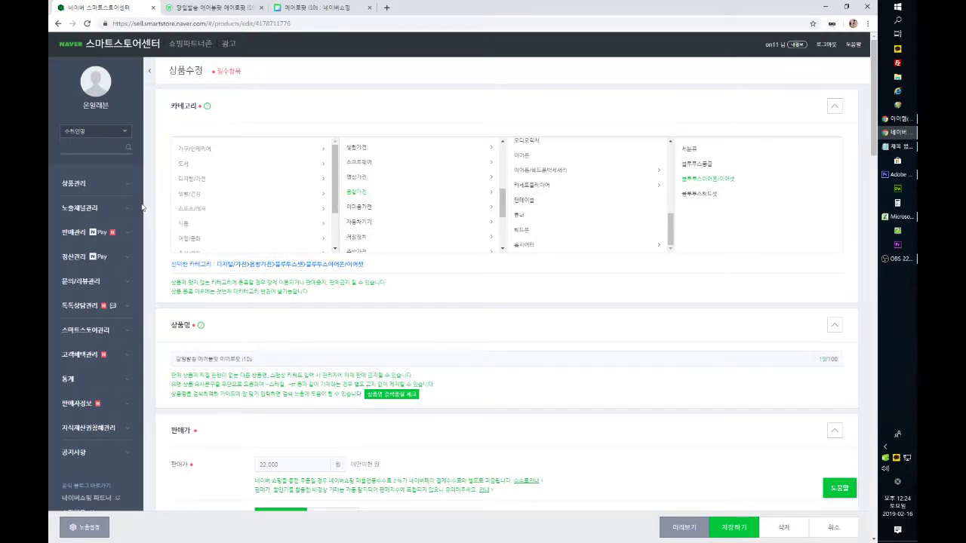
click(101, 383)
scroll(101, 385, down, 3)
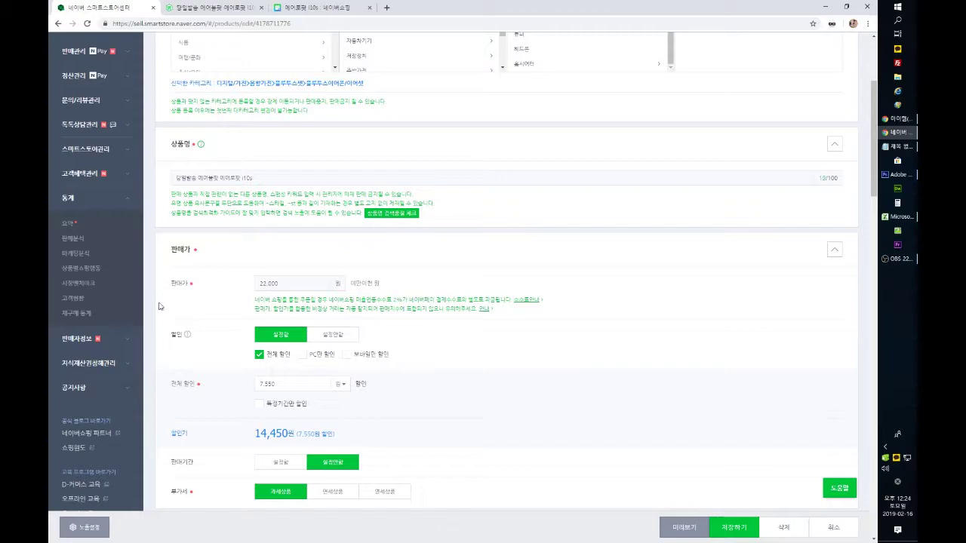
click(87, 277)
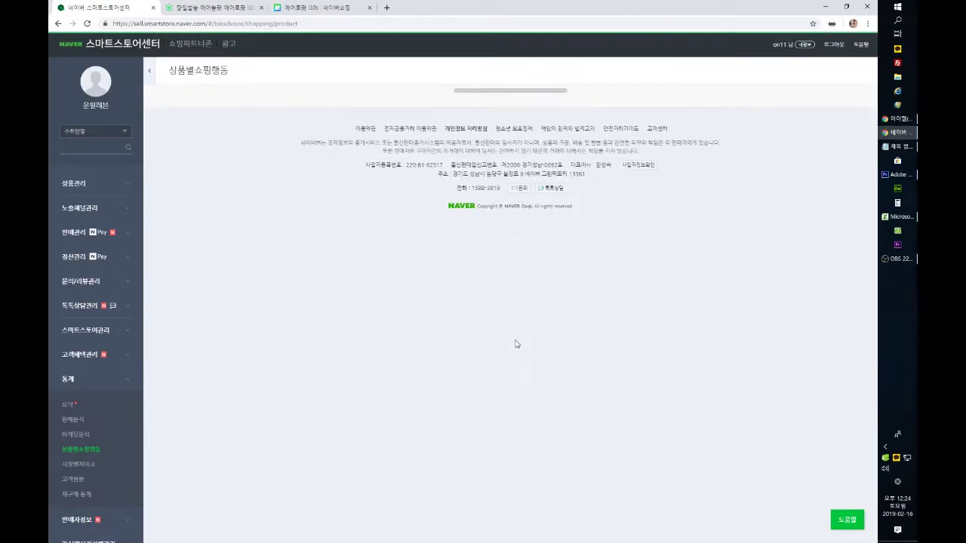
scroll(529, 430, down, 1)
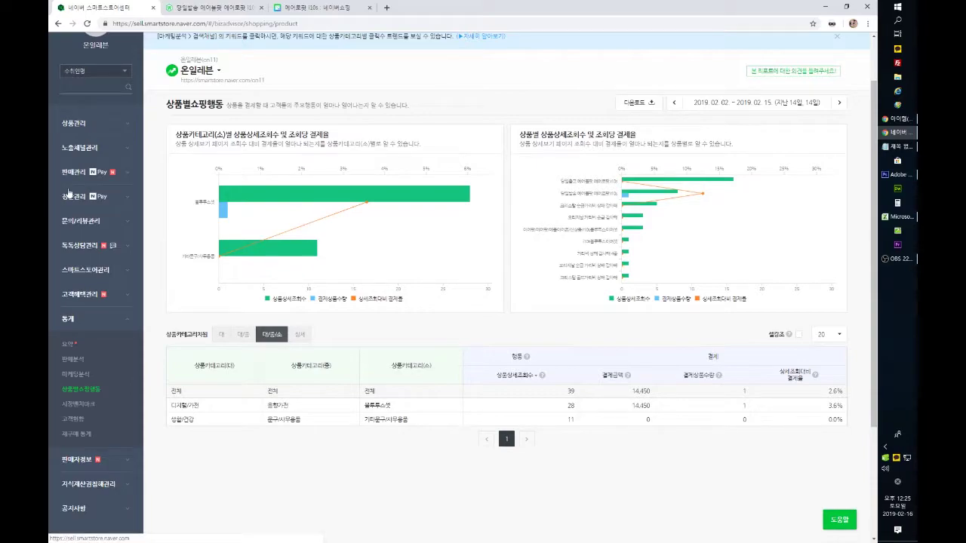
scroll(135, 180, up, 2)
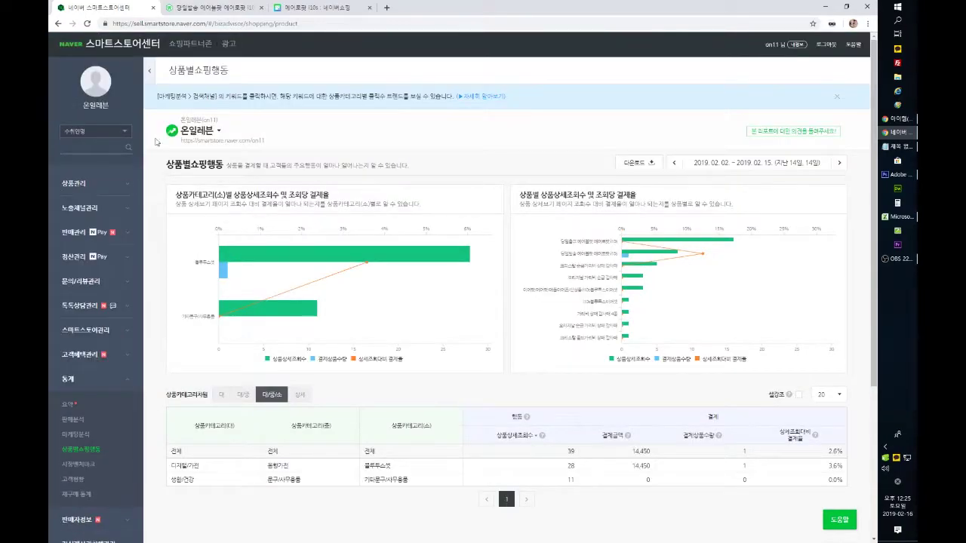
Step: Return to the seller center dashboard and check the latest day in the store sales chart by 결제자수
click(130, 47)
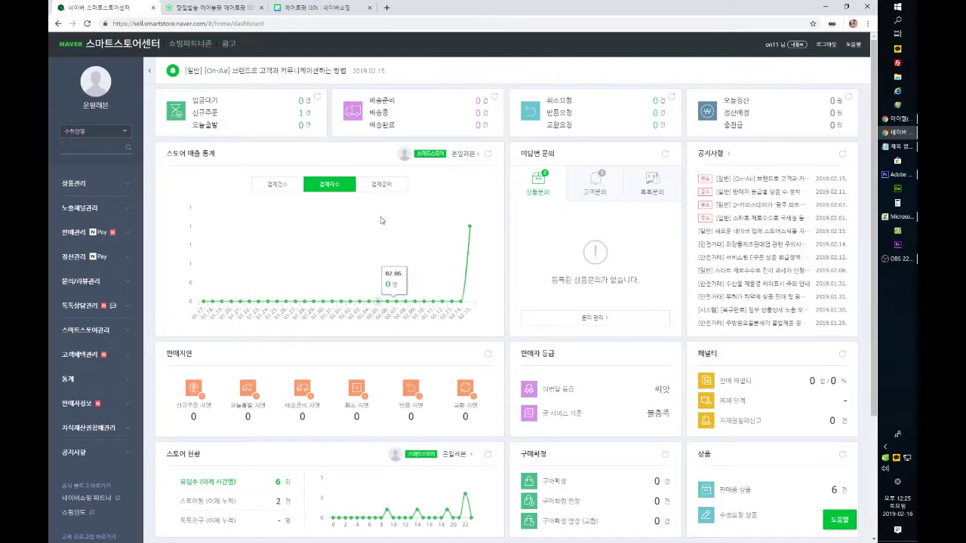
mouse_move(471, 229)
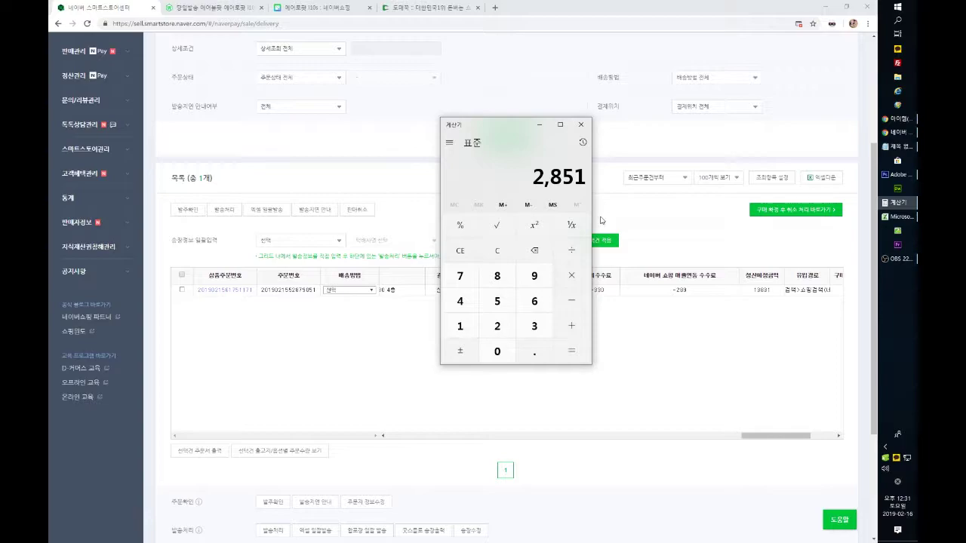
Step: Multiply the current result by 0.85 in Calculator and return to the order list in the browser
click(571, 276)
click(535, 352)
click(498, 276)
click(497, 302)
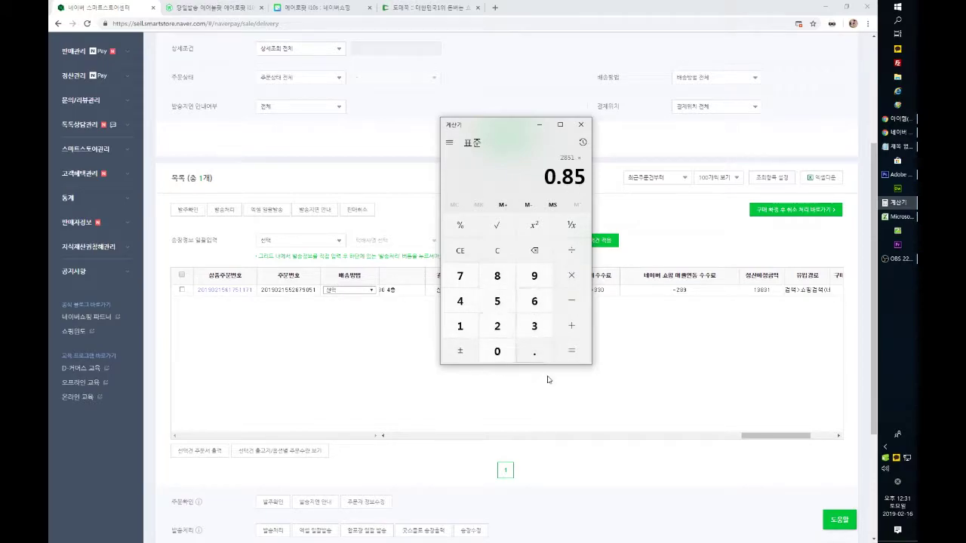
click(571, 351)
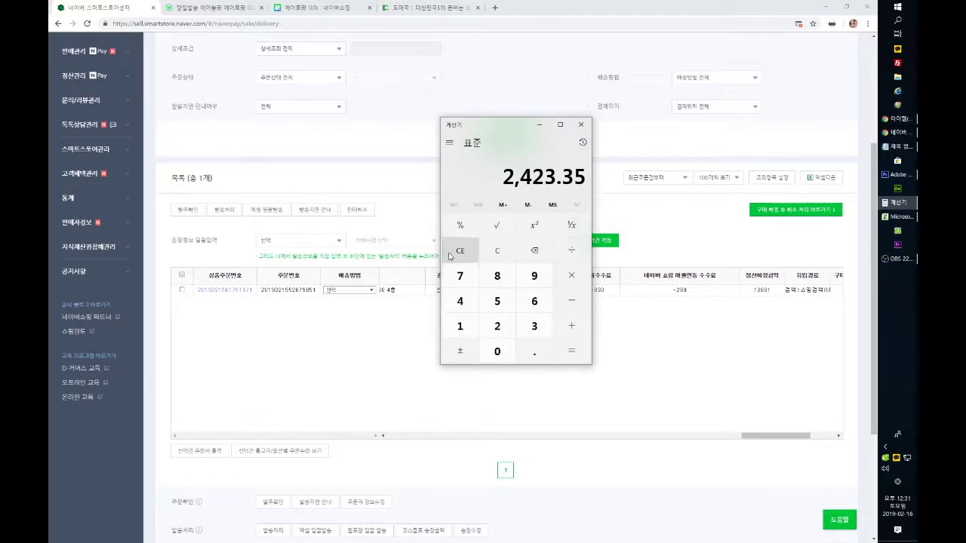
key(alt+Tab)
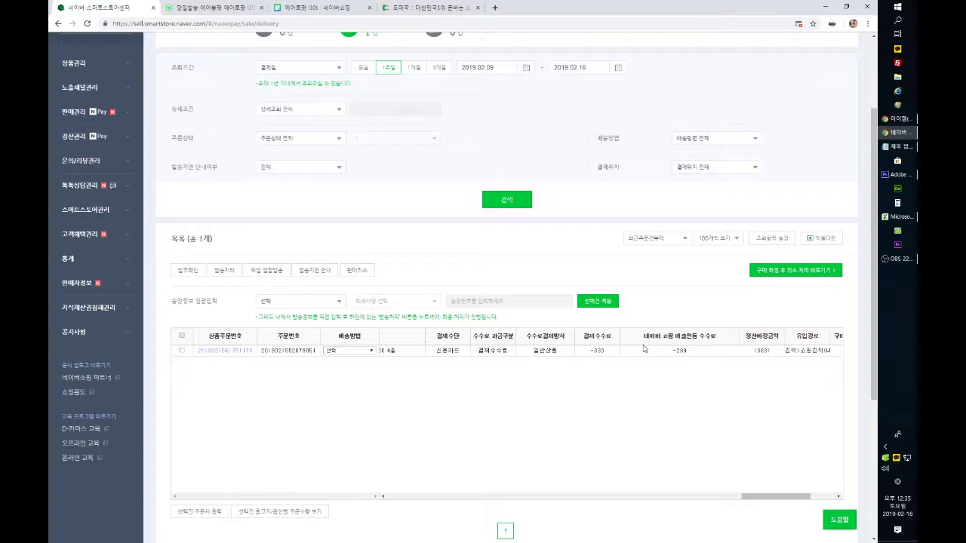
Step: Compare the 에어로팟 i10s shopping search results by lowest price and by most reviews, and return to the store's product page
click(323, 9)
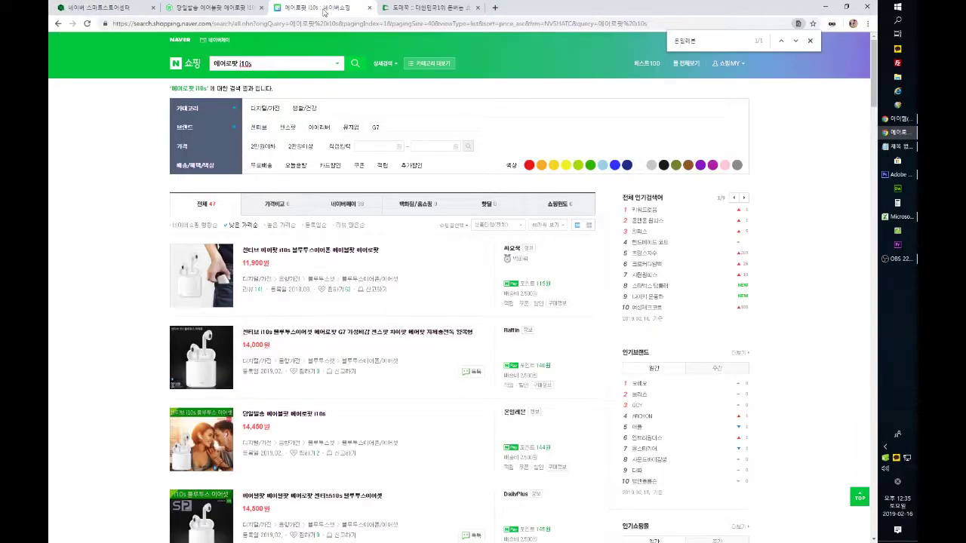
double_click(241, 65)
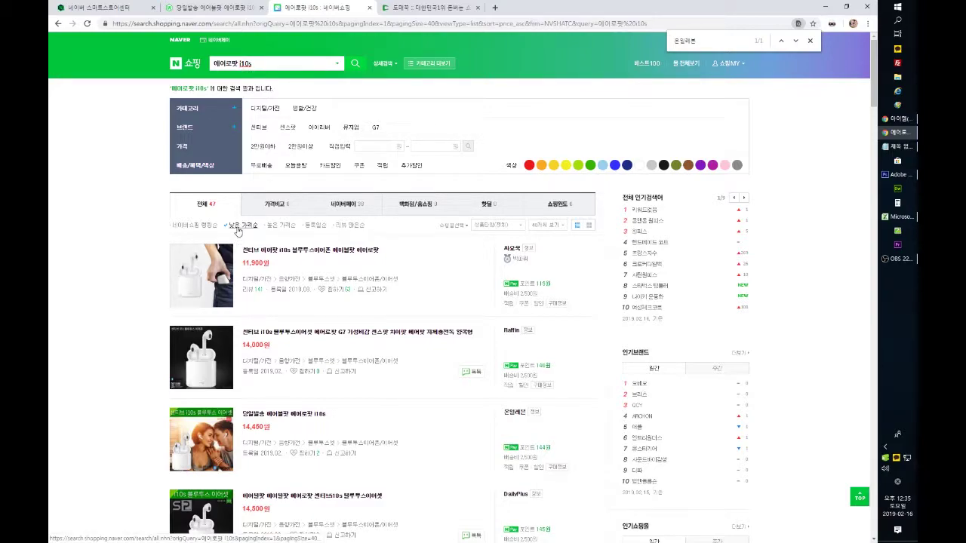
scroll(332, 230, down, 1)
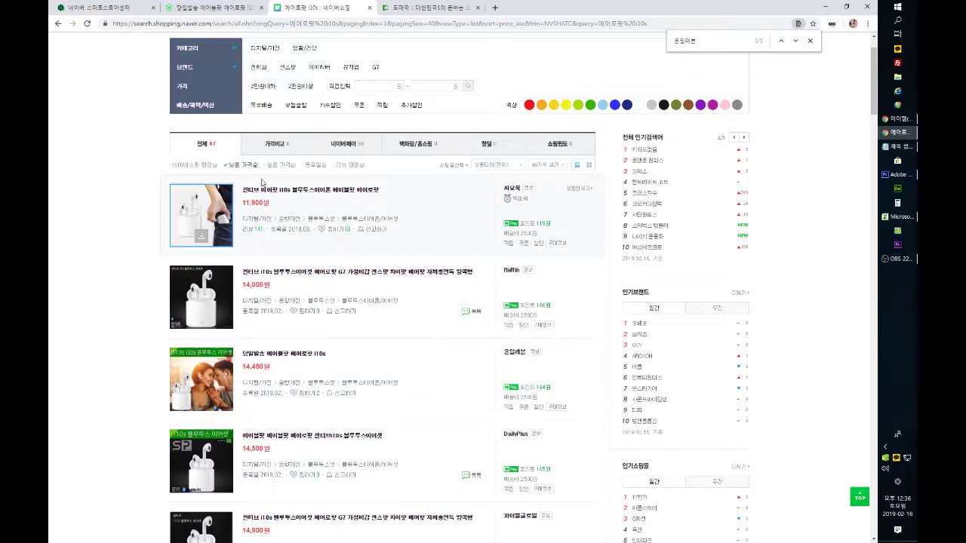
scroll(357, 209, up, 1)
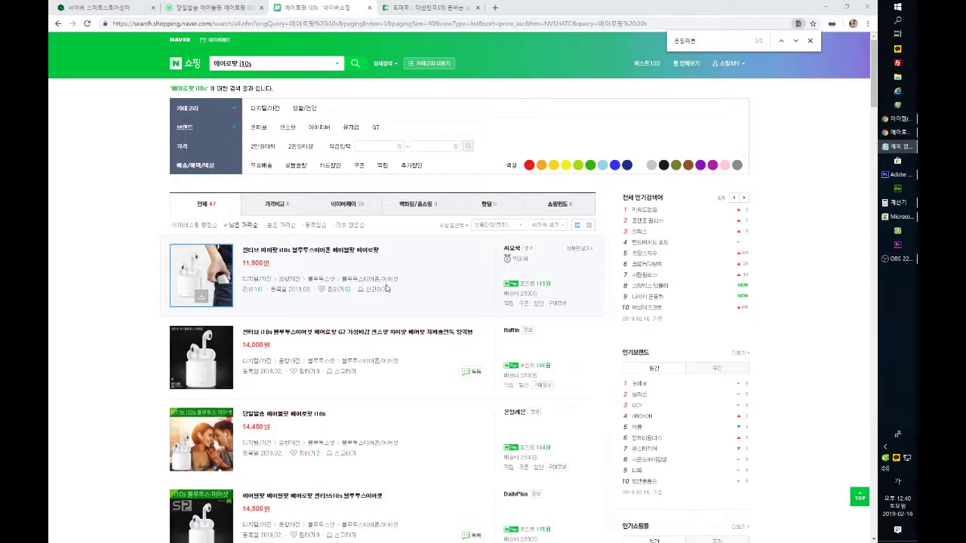
click(351, 224)
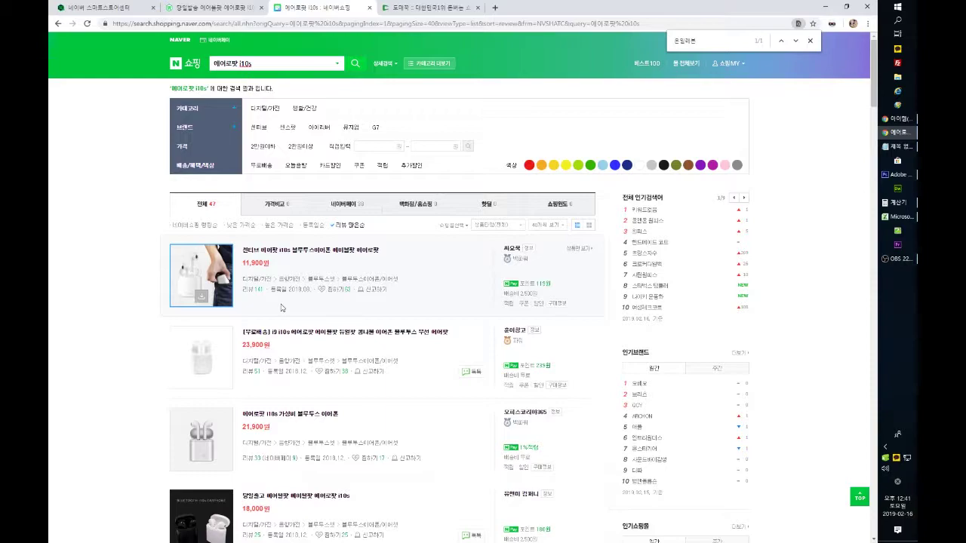
key(ctrl+shift+Tab)
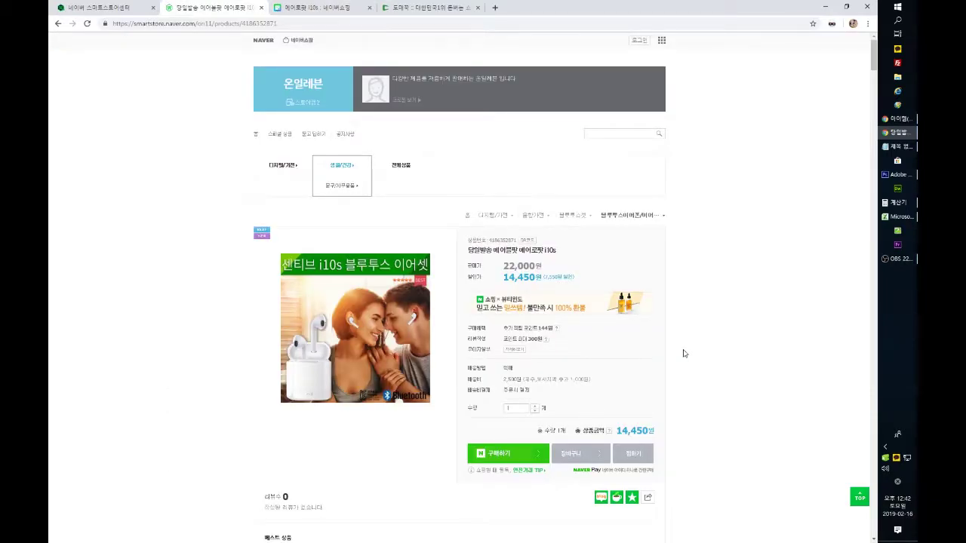